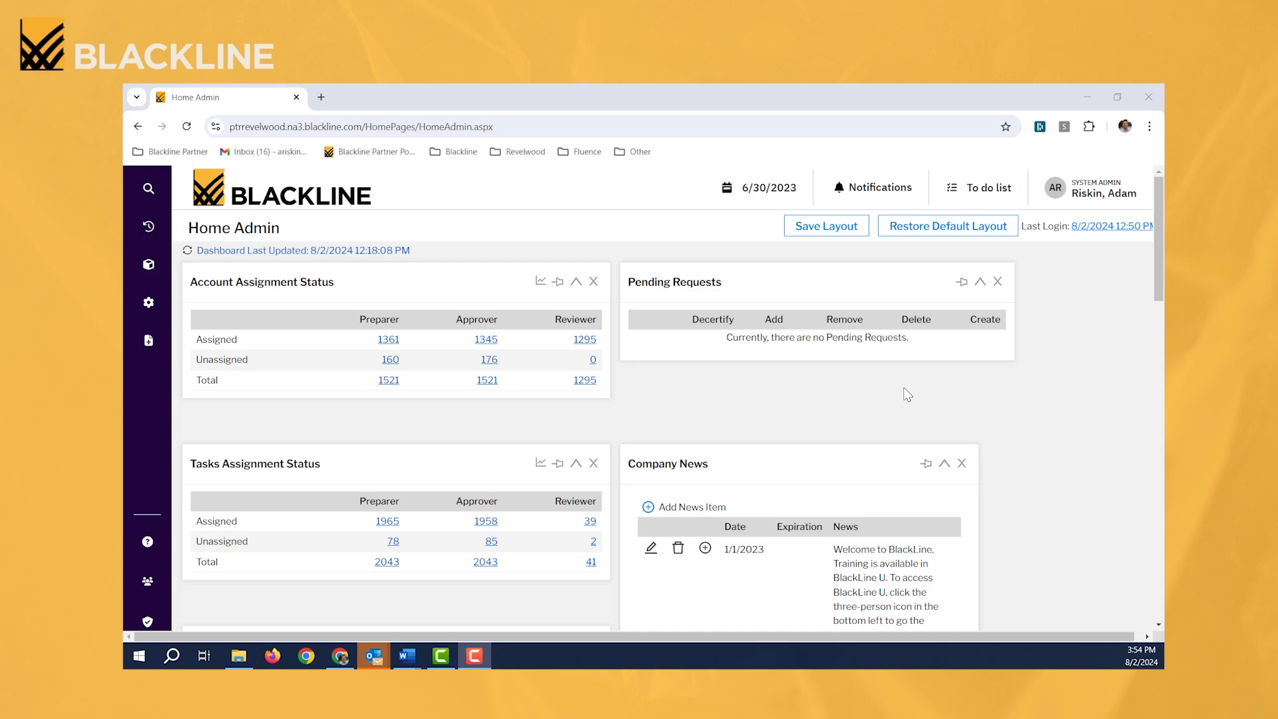
Search the product pages for "mana" and open the Manage alerts page
{"action": "left_click", "coordinate": [148, 264]}
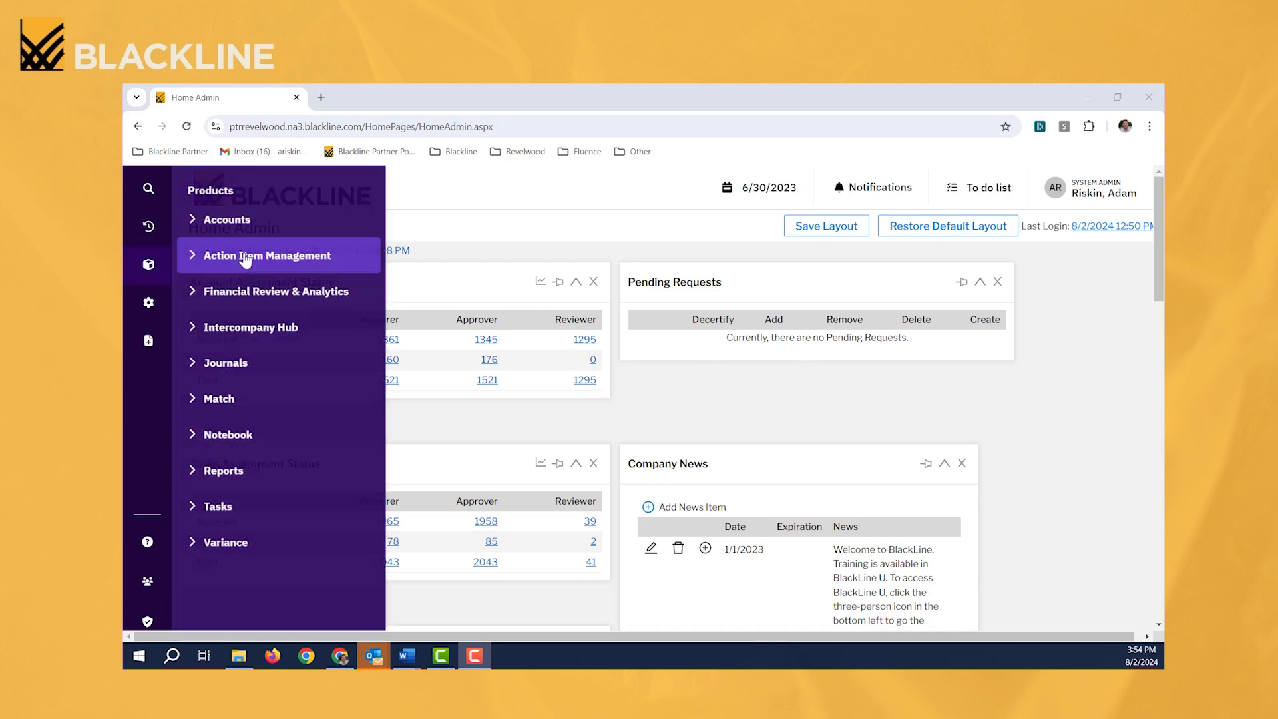
{"action": "left_click", "coordinate": [147, 190]}
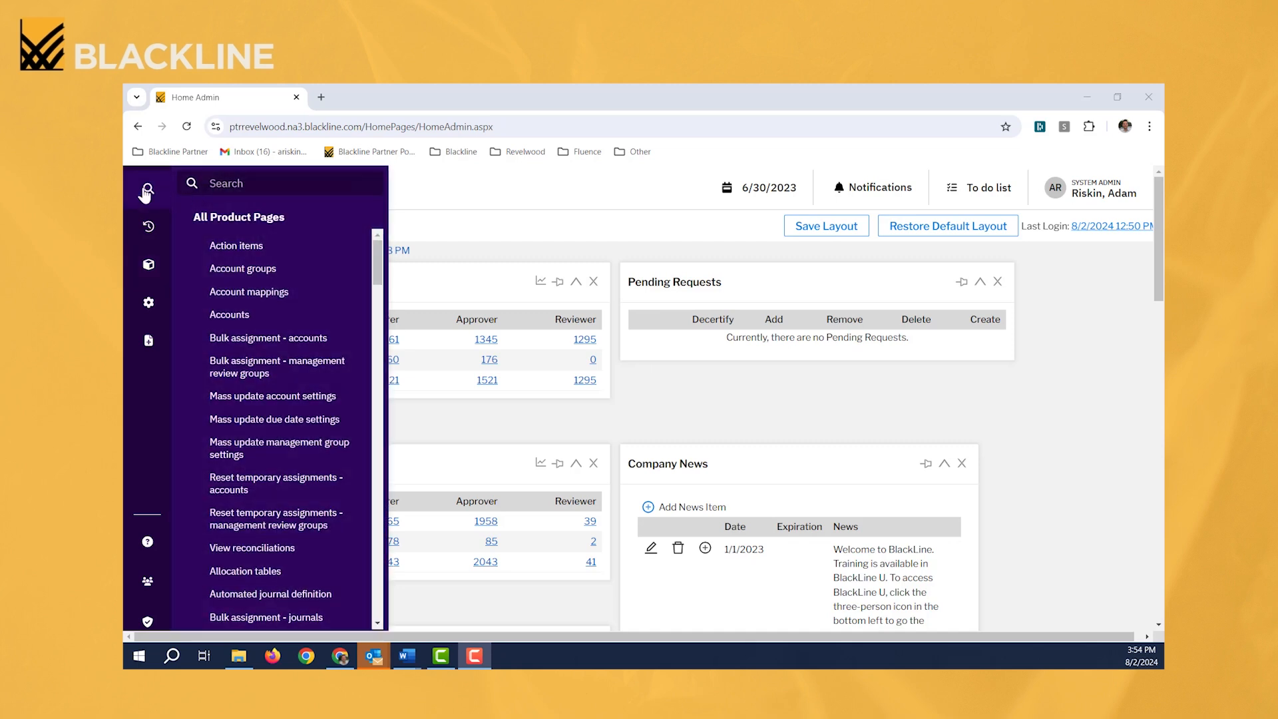
{"action": "left_click", "coordinate": [226, 193]}
{"action": "type", "text": "ma"}
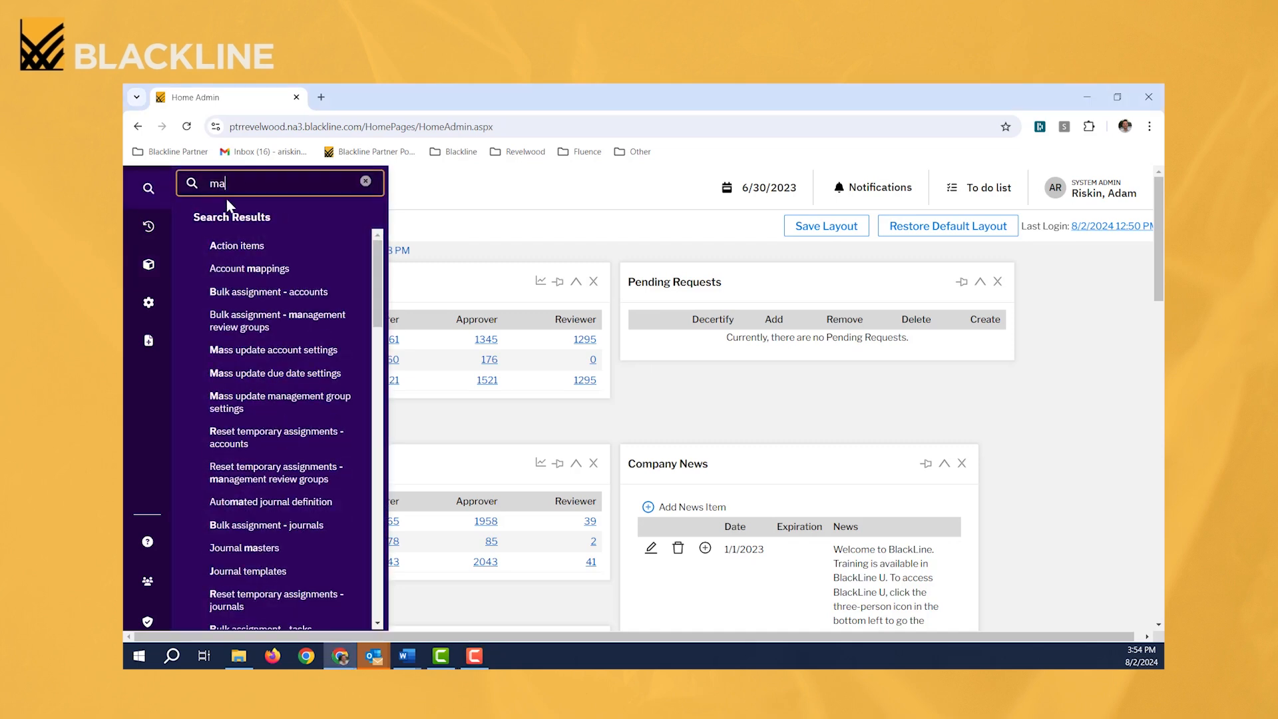
{"action": "type", "text": "na"}
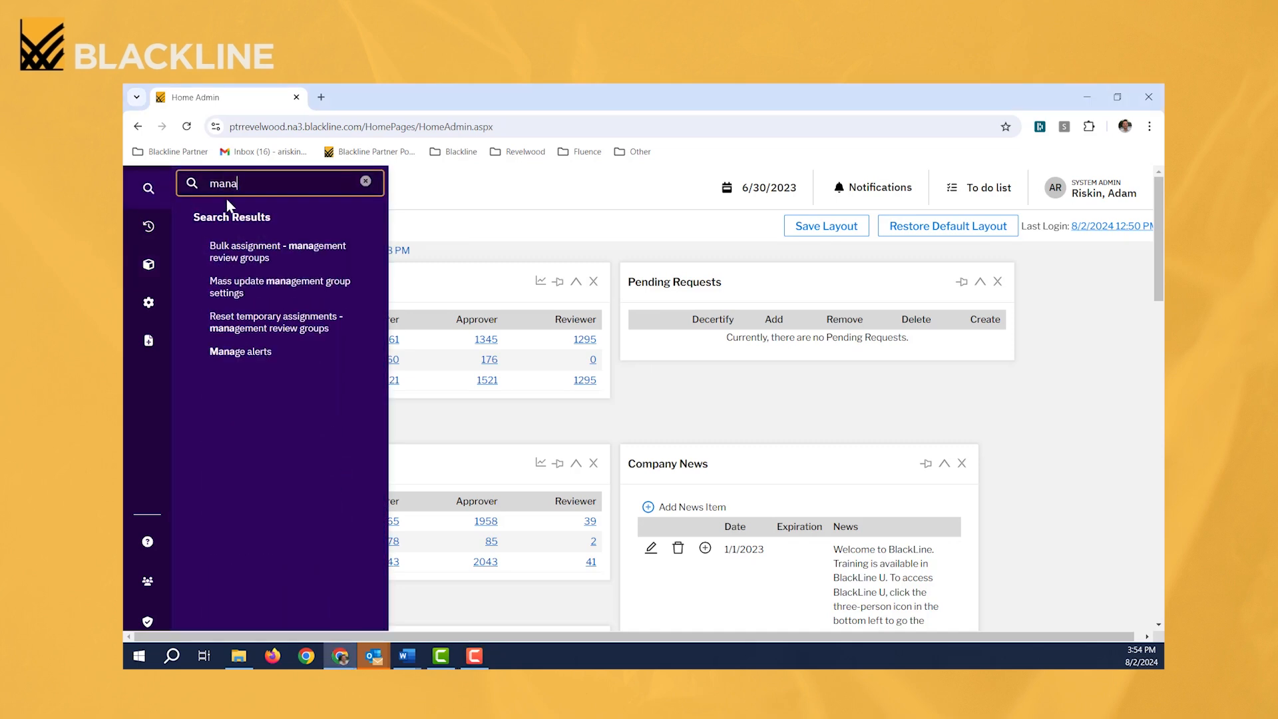
{"action": "left_click", "coordinate": [260, 366]}
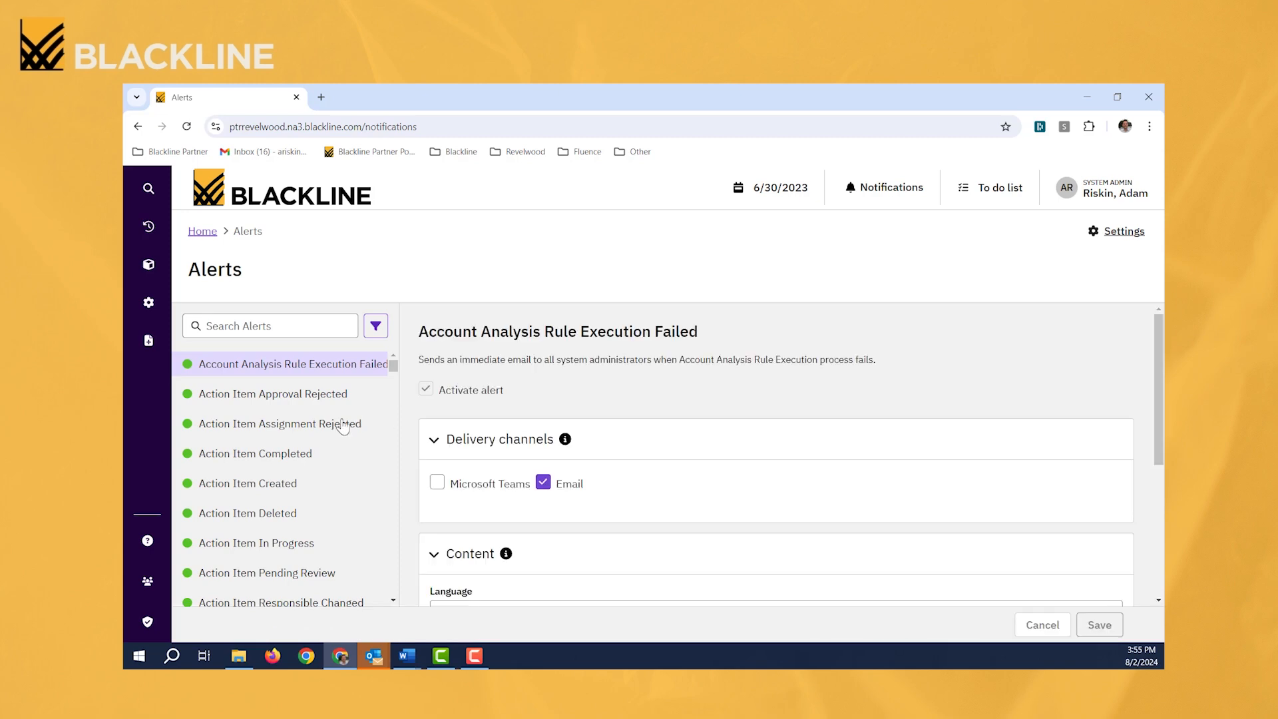
Browse the list of available alerts and filter it by "prep"
{"action": "scroll", "coordinate": [342, 426], "scroll_direction": "down", "scroll_amount": 8}
{"action": "scroll", "coordinate": [312, 437], "scroll_direction": "down", "scroll_amount": 8}
{"action": "scroll", "coordinate": [315, 438], "scroll_direction": "down", "scroll_amount": 10}
{"action": "scroll", "coordinate": [314, 437], "scroll_direction": "down", "scroll_amount": 5}
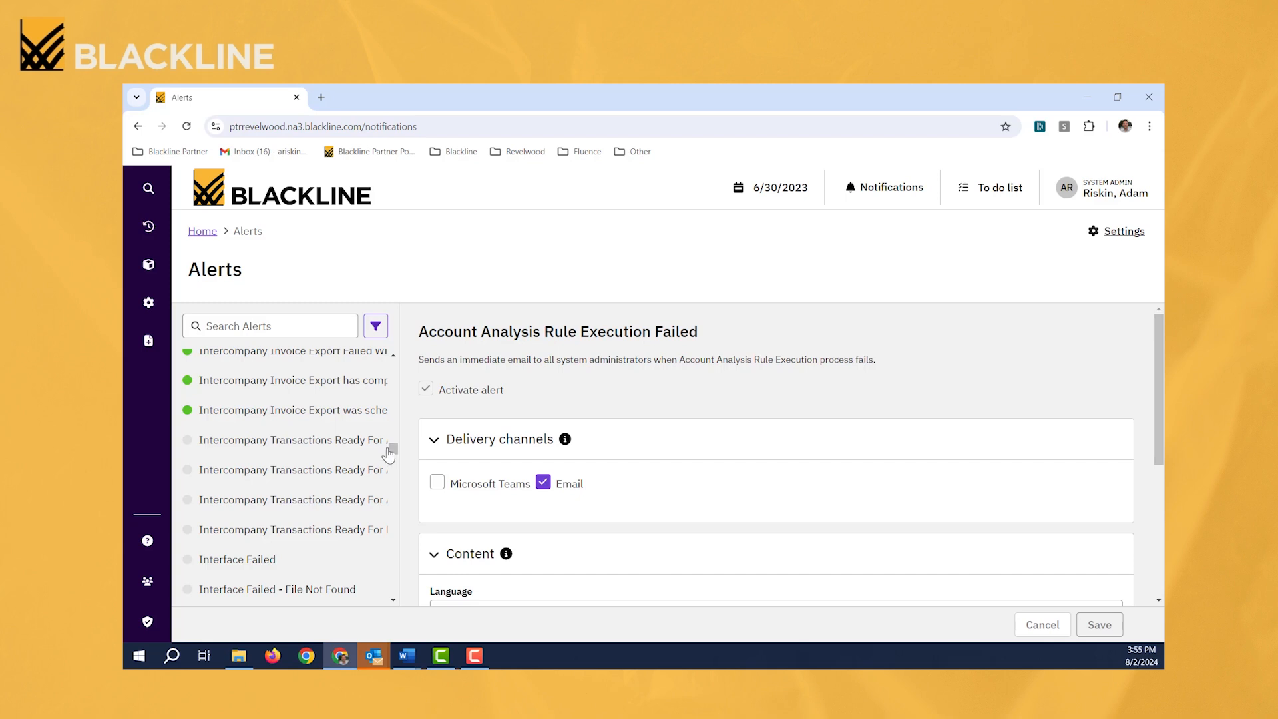
{"action": "left_click", "coordinate": [299, 326]}
{"action": "type", "text": "prep"}
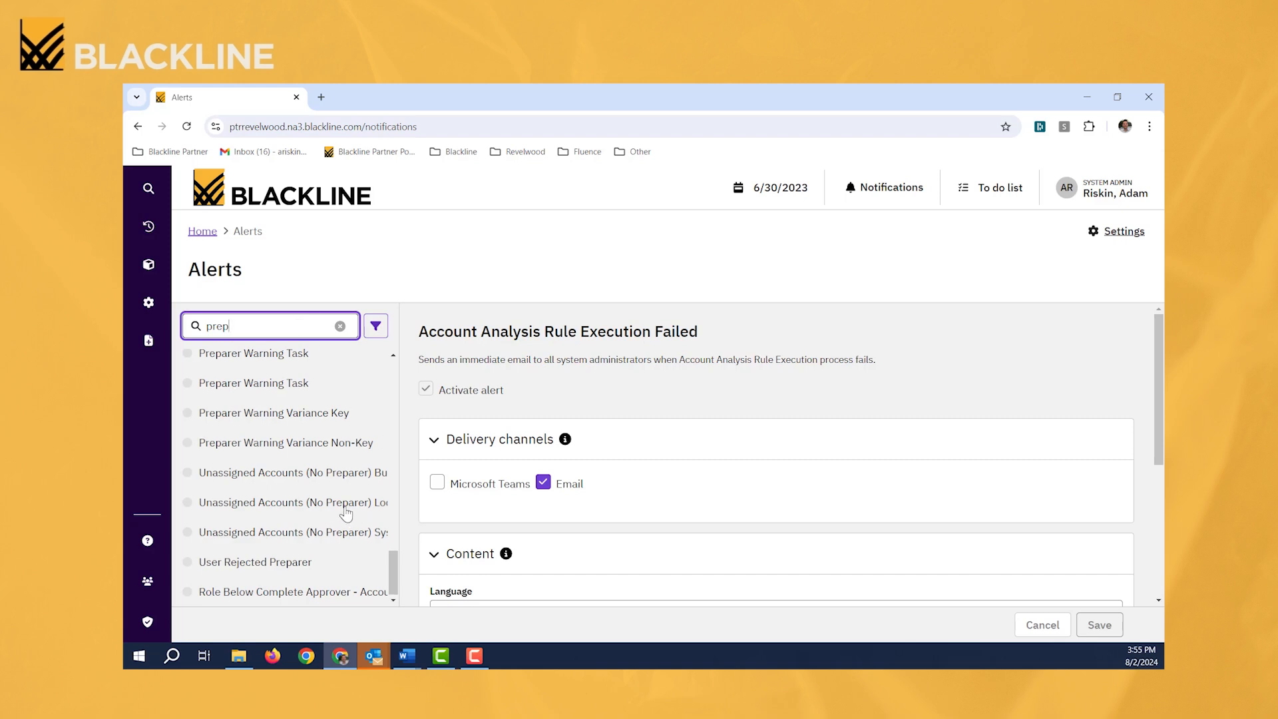
{"action": "scroll", "coordinate": [346, 511], "scroll_direction": "up", "scroll_amount": 10}
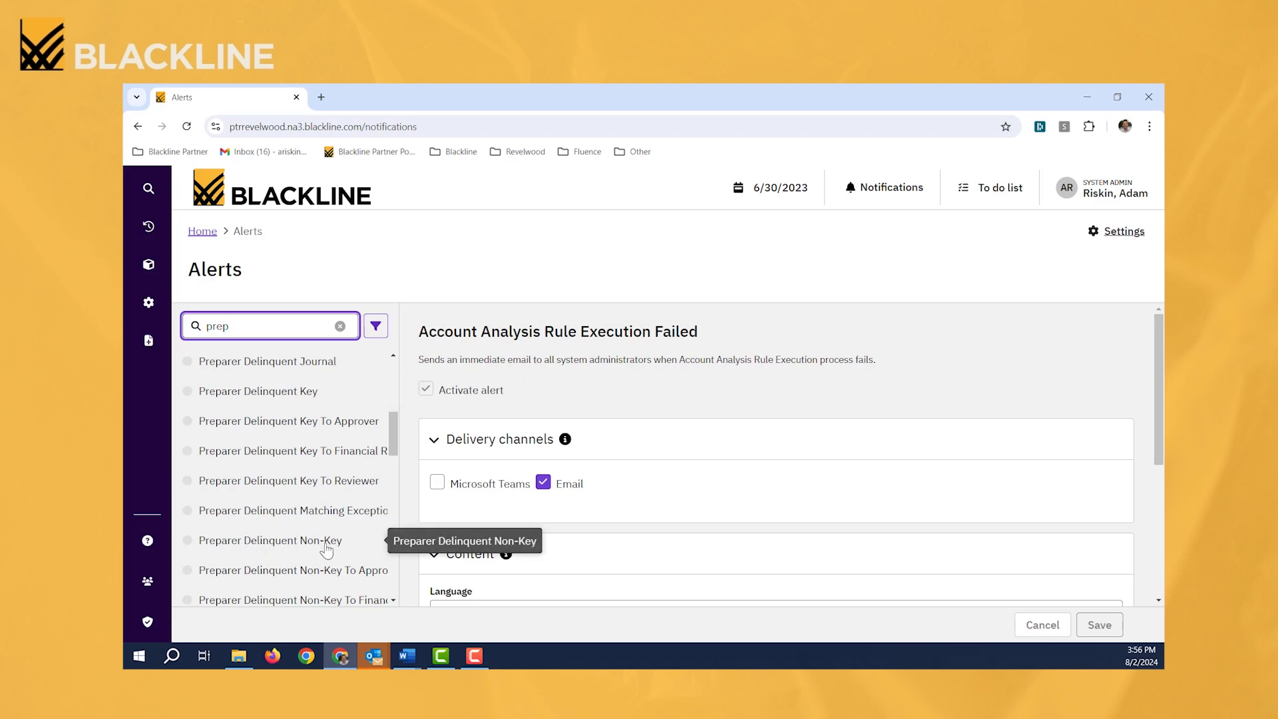
Open the Preparer Delinquent Key alert and activate it
{"action": "left_click", "coordinate": [261, 400]}
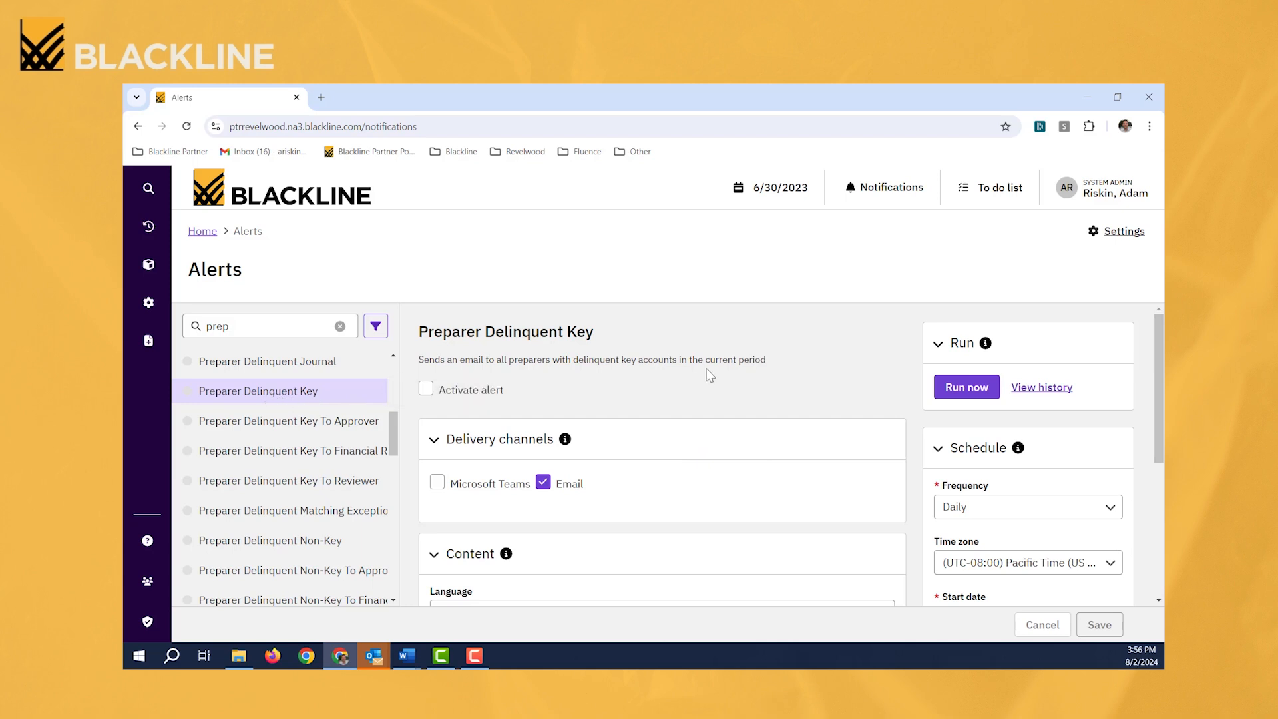
{"action": "scroll", "coordinate": [711, 377], "scroll_direction": "down", "scroll_amount": 1}
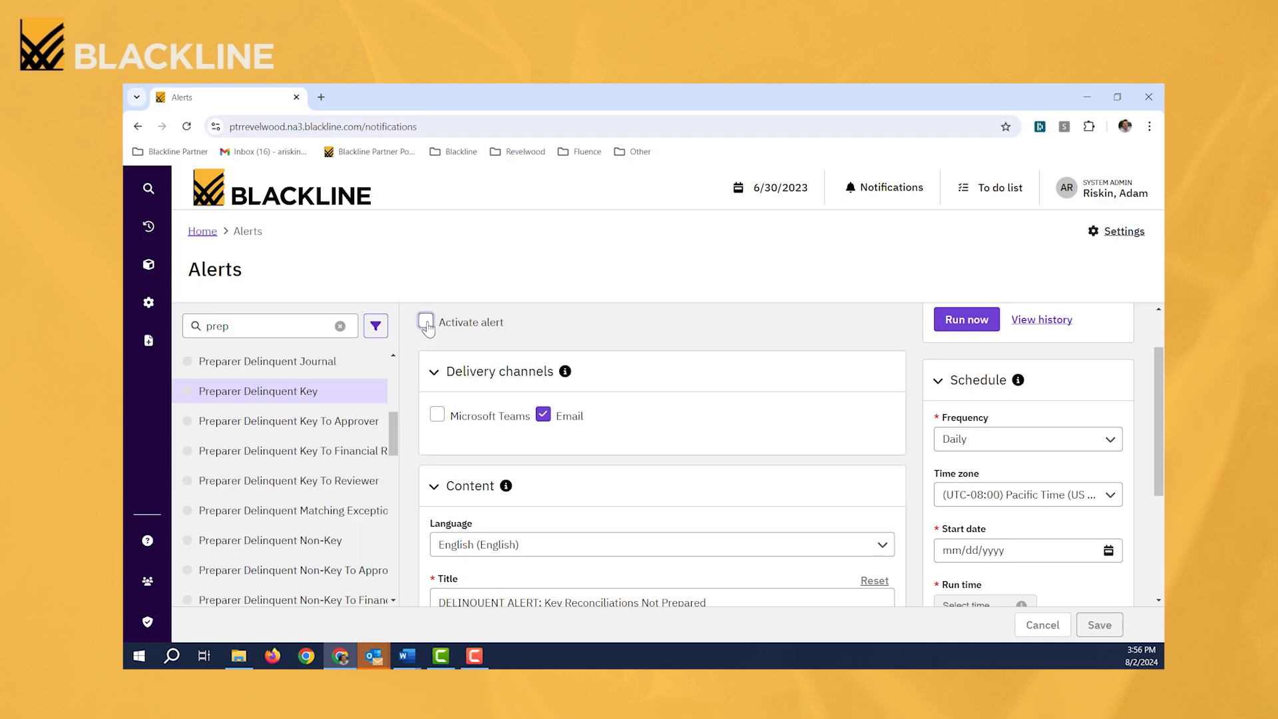
{"action": "left_click", "coordinate": [426, 323]}
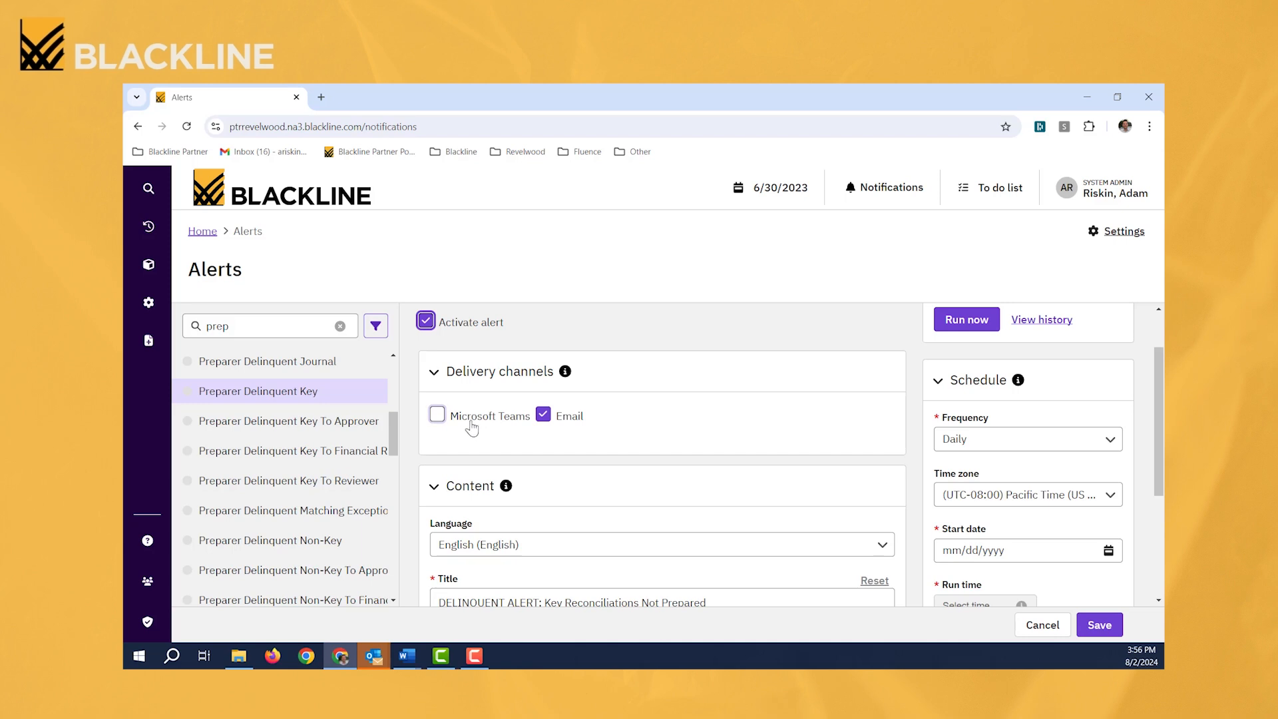
Examine the alert's content, including the [AccountCount] and [Msg] placeholders in the message and the title text
{"action": "scroll", "coordinate": [711, 445], "scroll_direction": "down", "scroll_amount": 1}
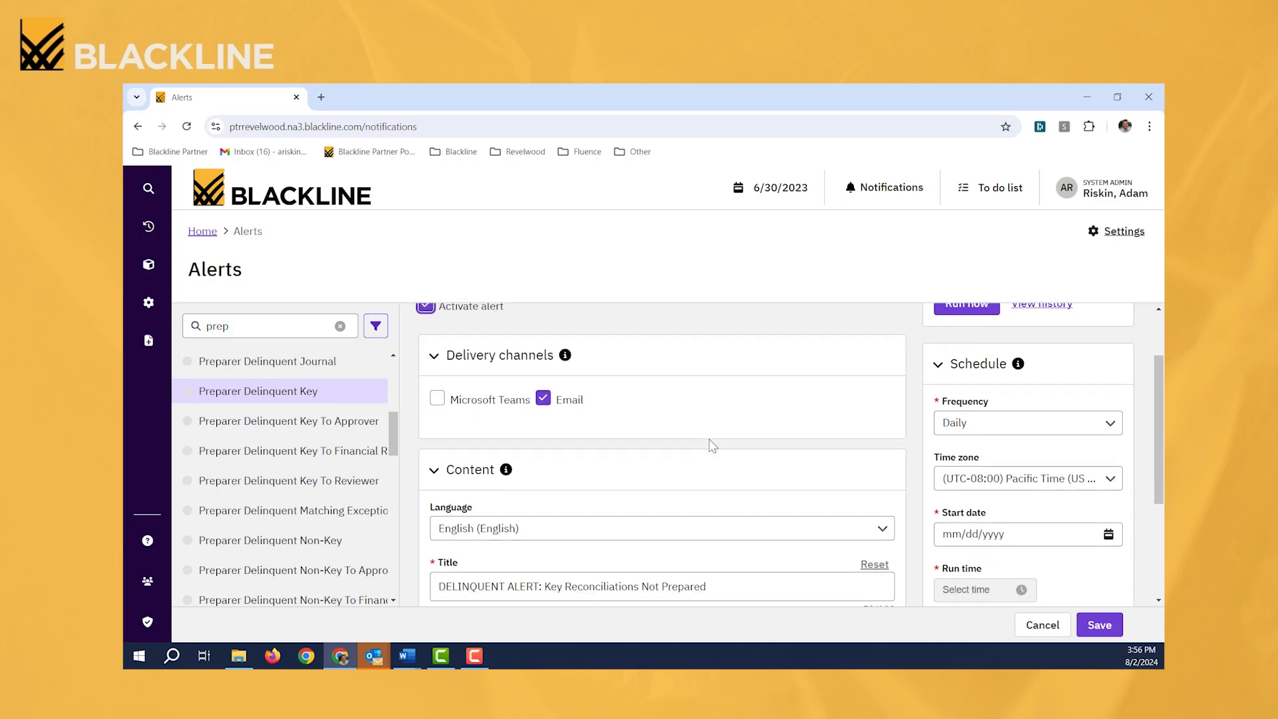
{"action": "scroll", "coordinate": [711, 445], "scroll_direction": "down", "scroll_amount": 2}
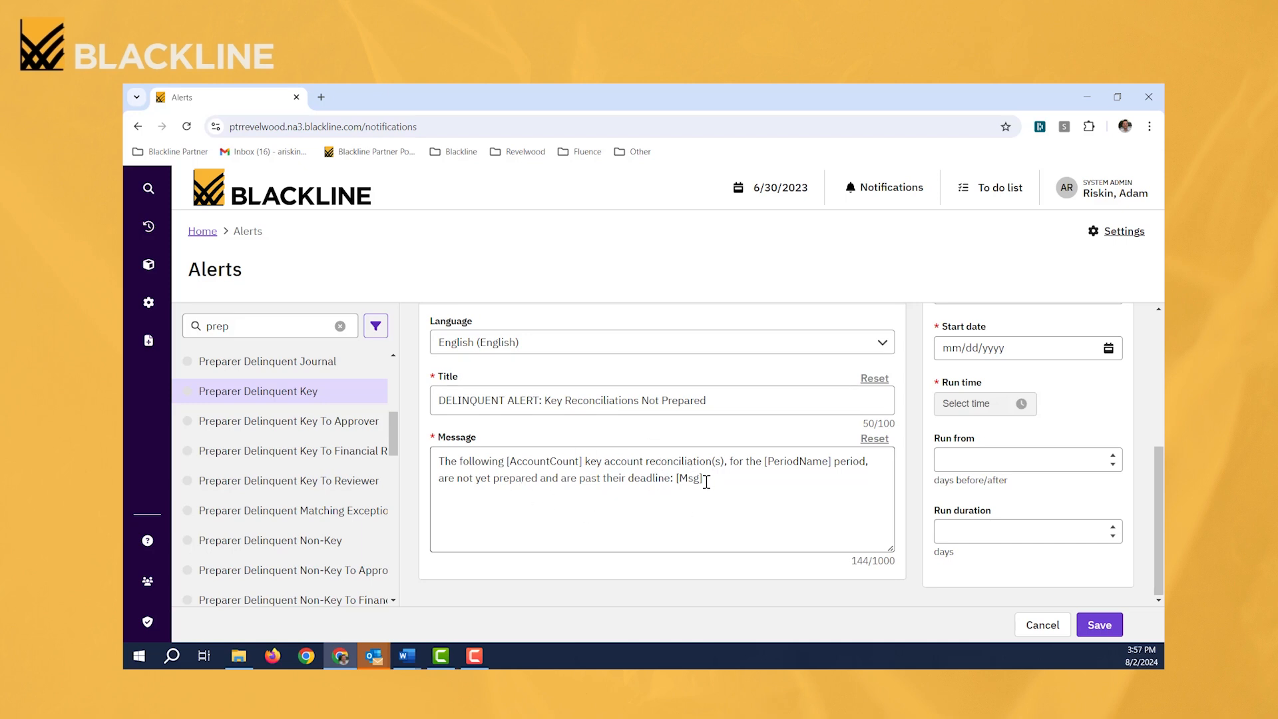
{"action": "left_click_drag", "start_coordinate": [583, 461], "coordinate": [504, 461]}
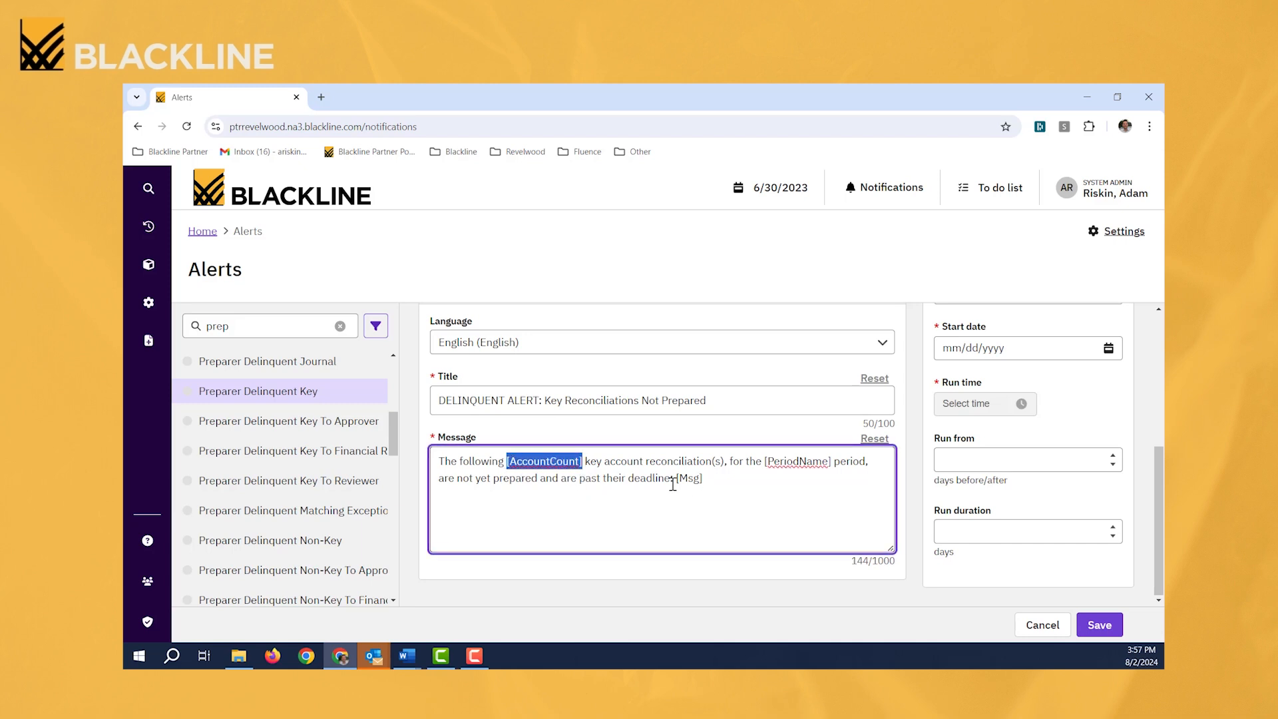
{"action": "left_click_drag", "start_coordinate": [707, 478], "coordinate": [677, 479]}
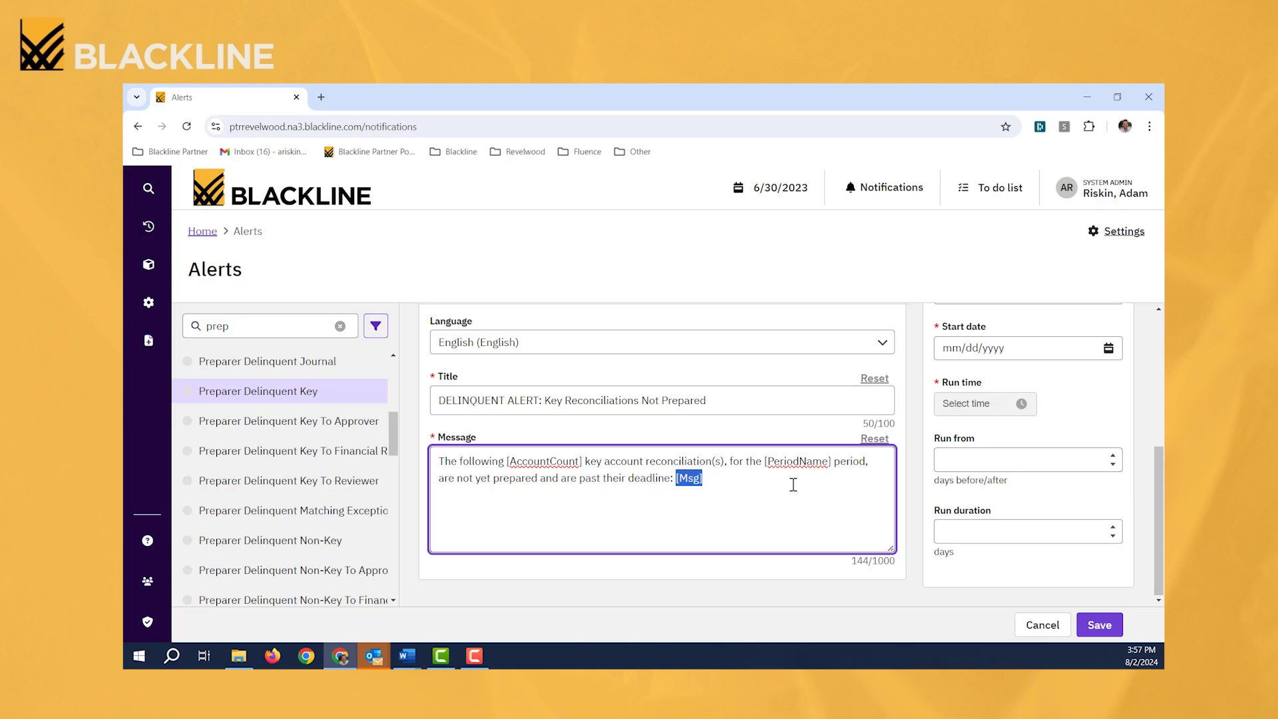
{"action": "left_click", "coordinate": [745, 482]}
{"action": "left_click_drag", "start_coordinate": [733, 402], "coordinate": [437, 402]}
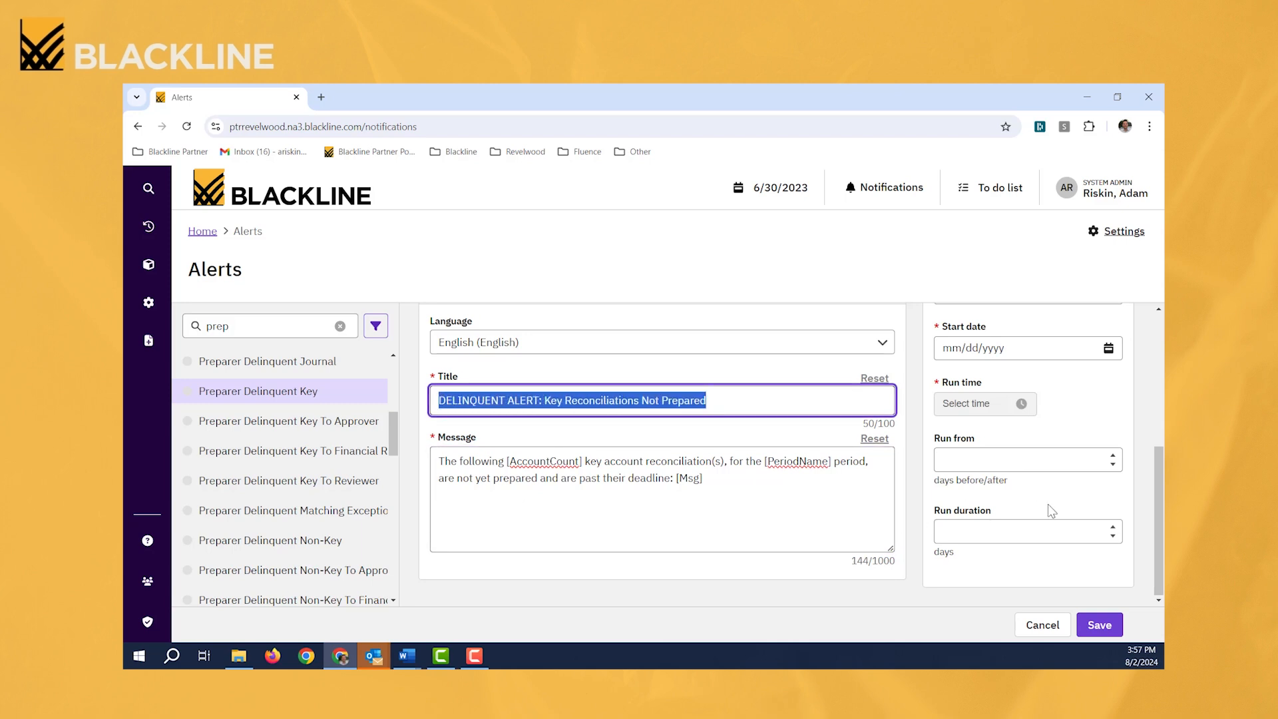
Keep the alert's schedule frequency at Daily and set its start date to 08/02/2024
{"action": "left_click_drag", "start_coordinate": [1157, 520], "coordinate": [1157, 471]}
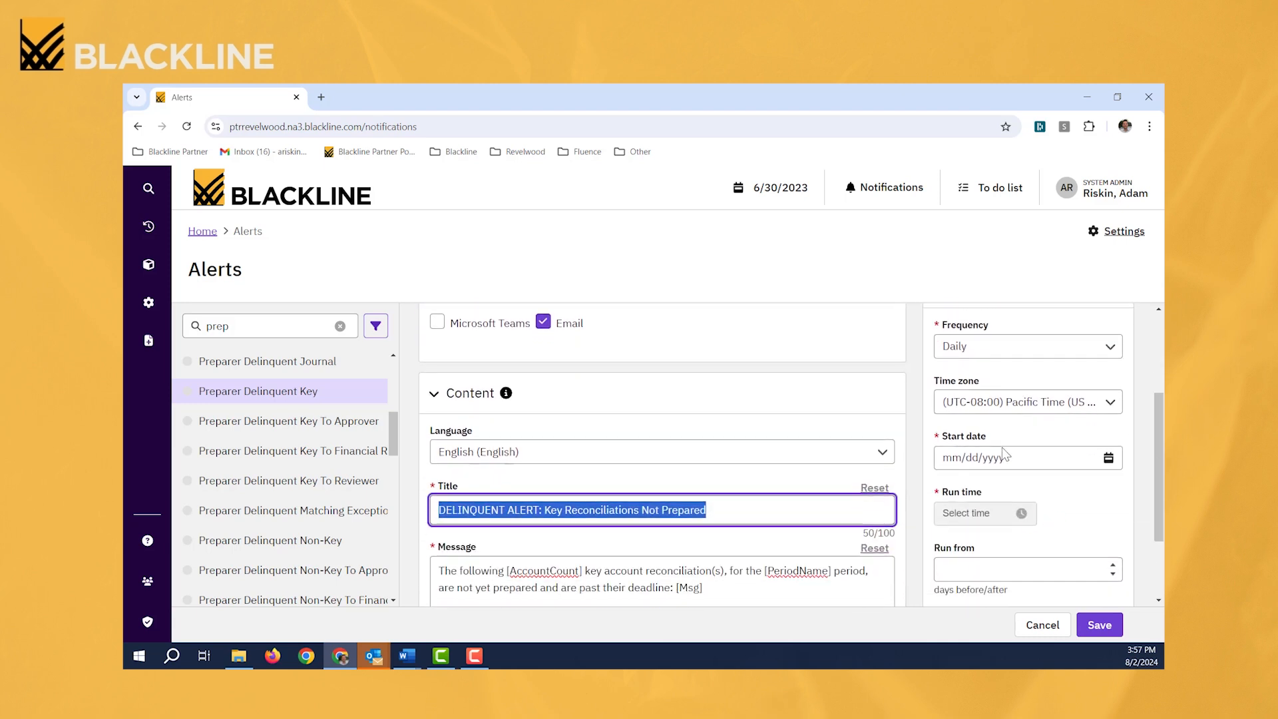
{"action": "left_click_drag", "start_coordinate": [1159, 496], "coordinate": [1159, 468]}
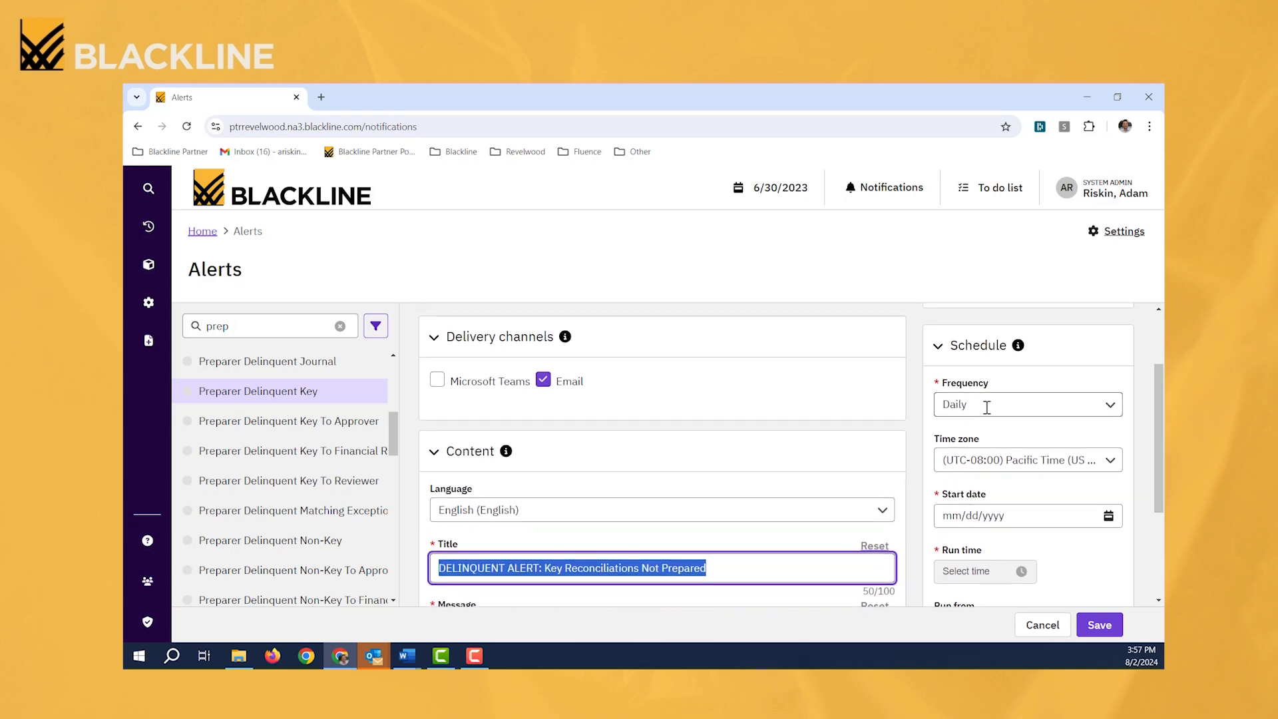
{"action": "left_click", "coordinate": [1112, 404]}
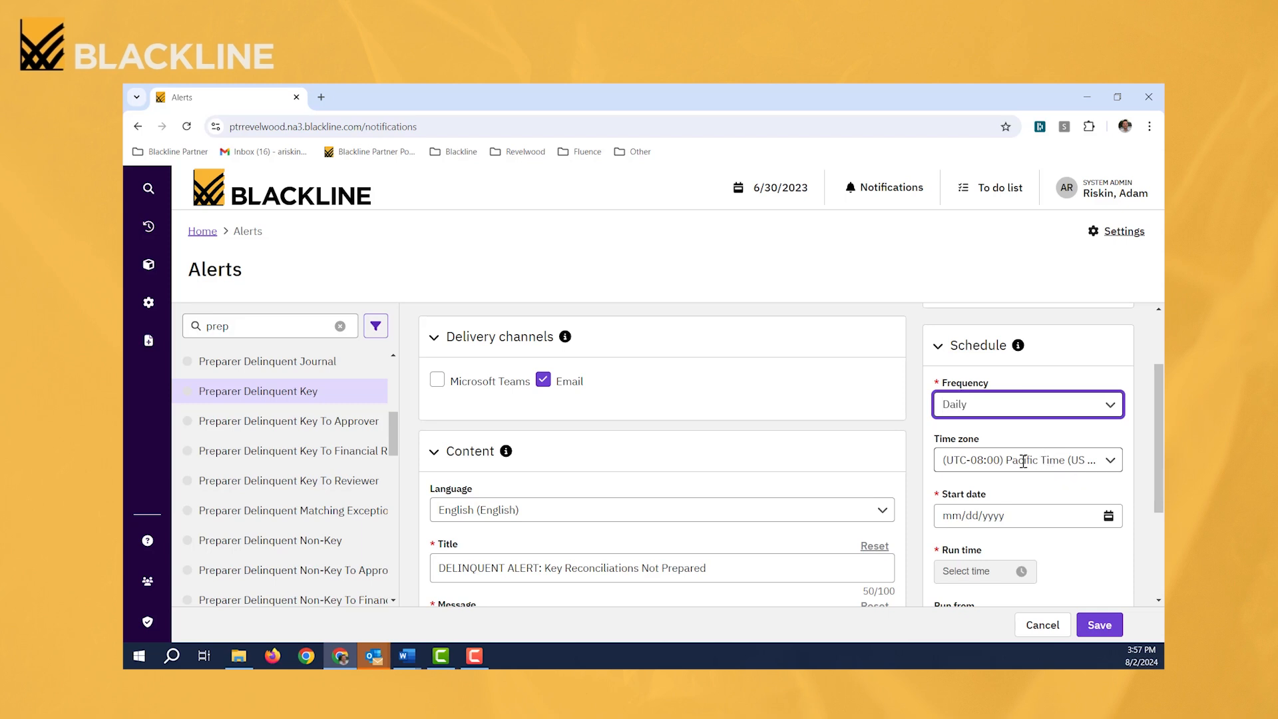
{"action": "left_click", "coordinate": [1109, 516]}
{"action": "left_click", "coordinate": [1068, 347]}
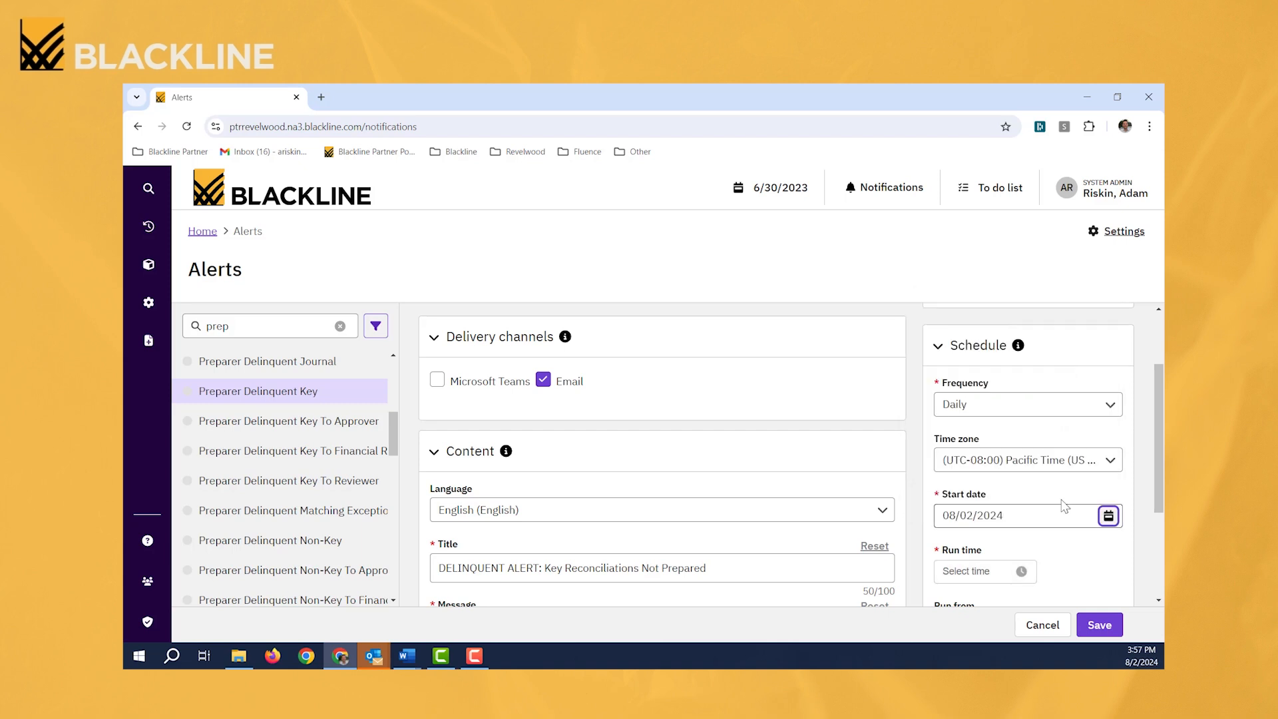
Set the alert's run time to 3:00 am and save the alert
{"action": "scroll", "coordinate": [1070, 556], "scroll_direction": "down", "scroll_amount": 1}
{"action": "left_click", "coordinate": [1020, 507]}
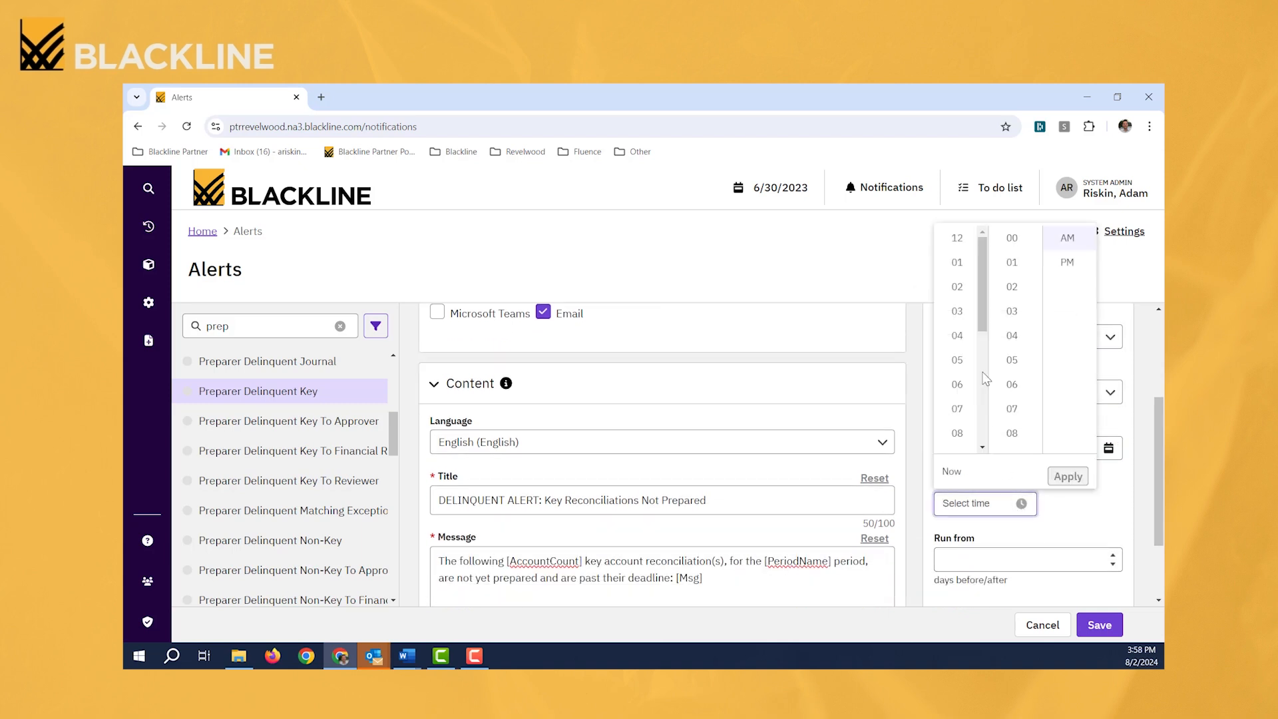
{"action": "left_click", "coordinate": [959, 311]}
{"action": "left_click", "coordinate": [1068, 476]}
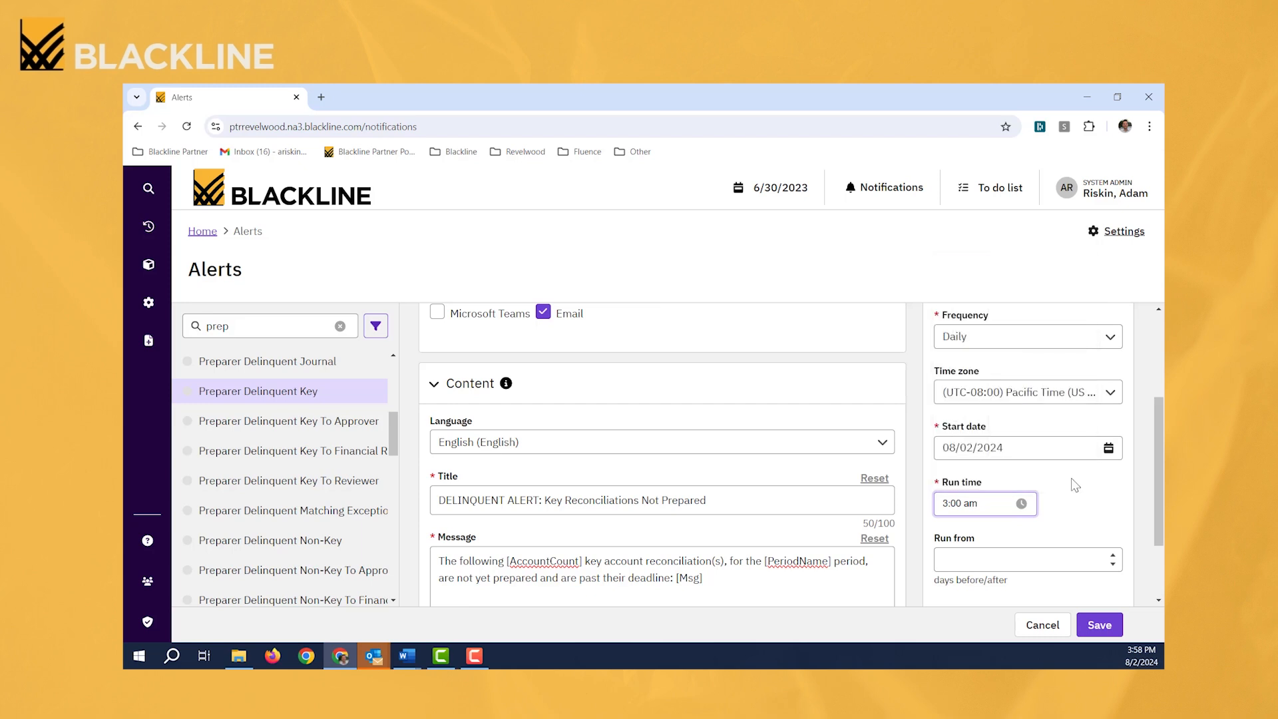
{"action": "left_click", "coordinate": [1100, 626]}
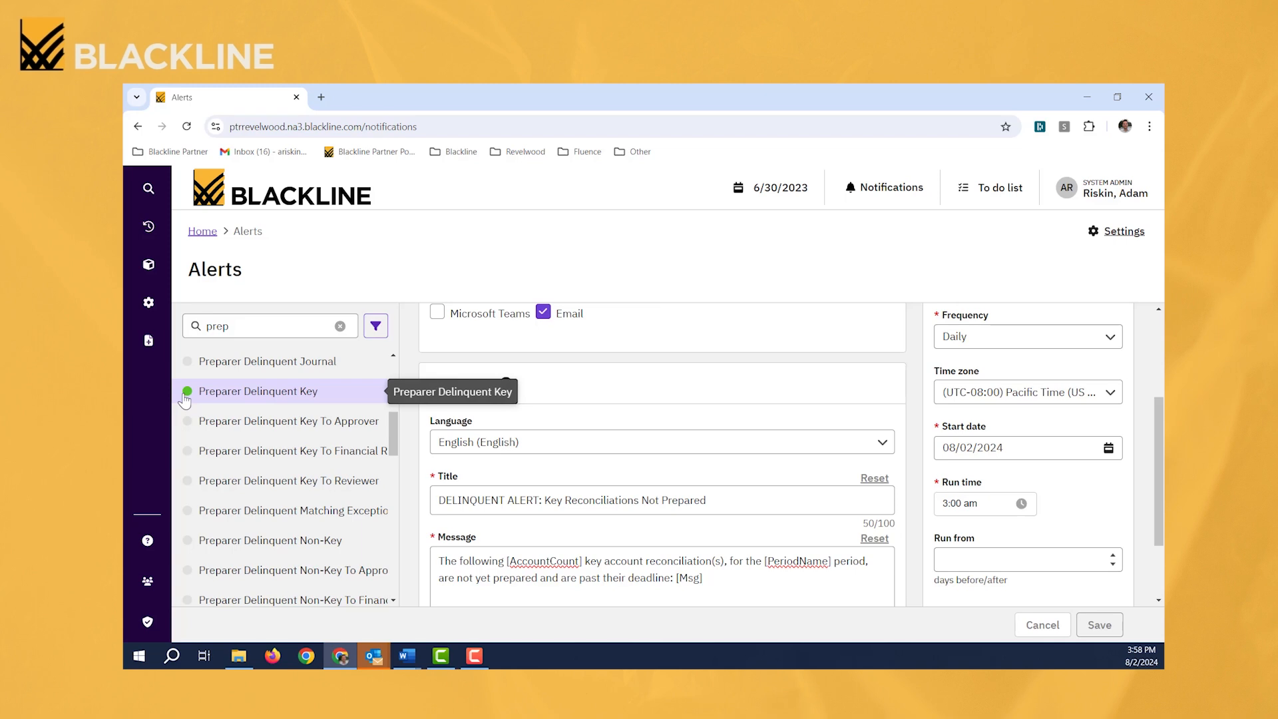
View the run history of the Preparer Delinquent Key alert and return to the home page
{"action": "scroll", "coordinate": [1125, 534], "scroll_direction": "up", "scroll_amount": 1}
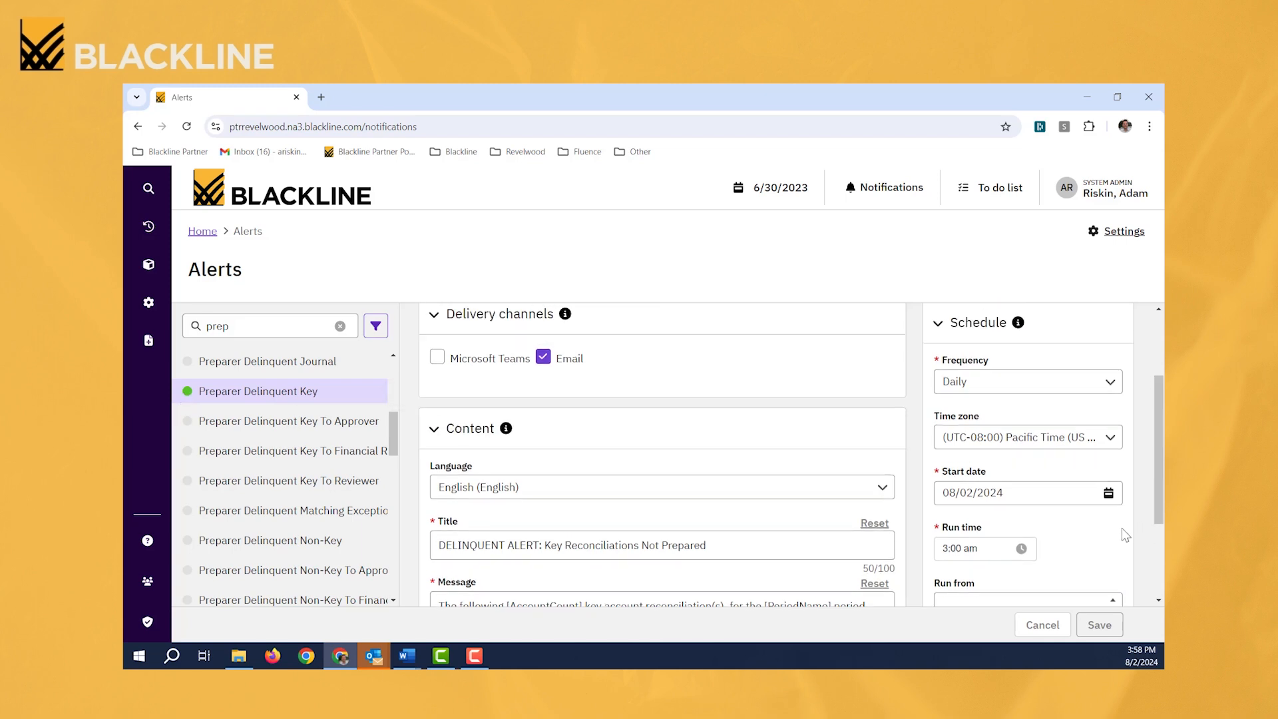
{"action": "scroll", "coordinate": [1121, 529], "scroll_direction": "up", "scroll_amount": 2}
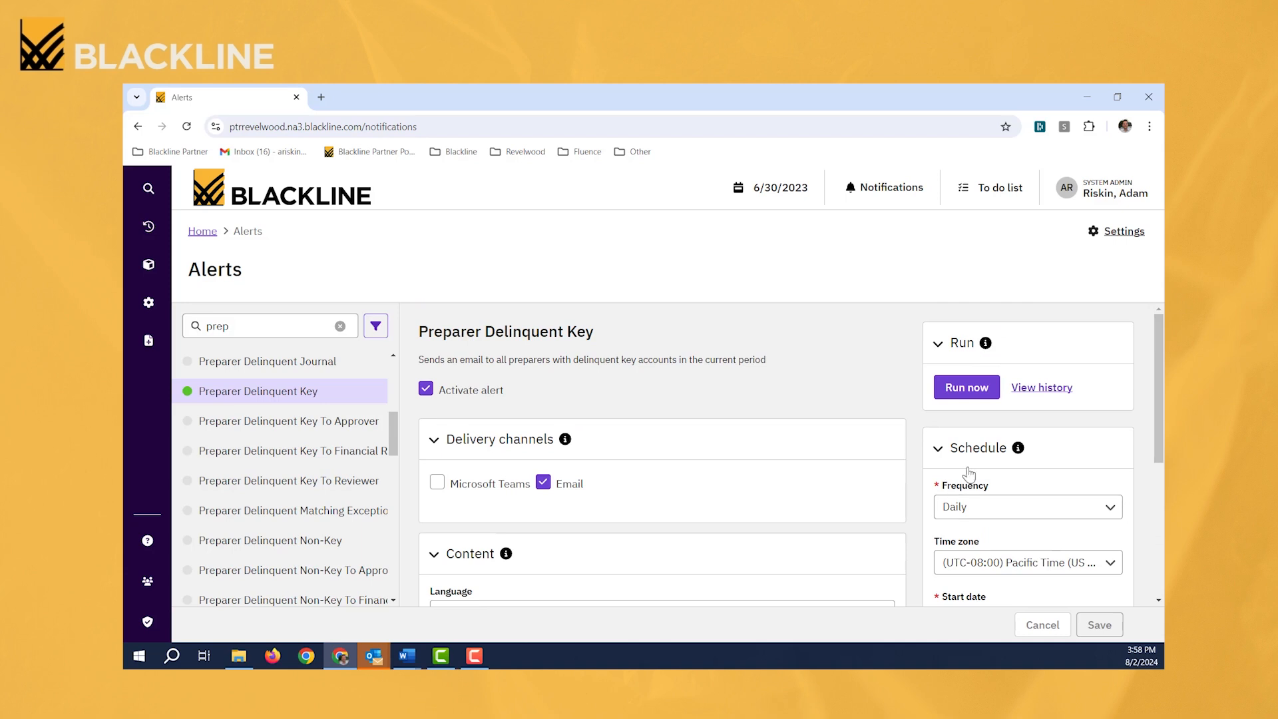
{"action": "left_click", "coordinate": [1053, 392]}
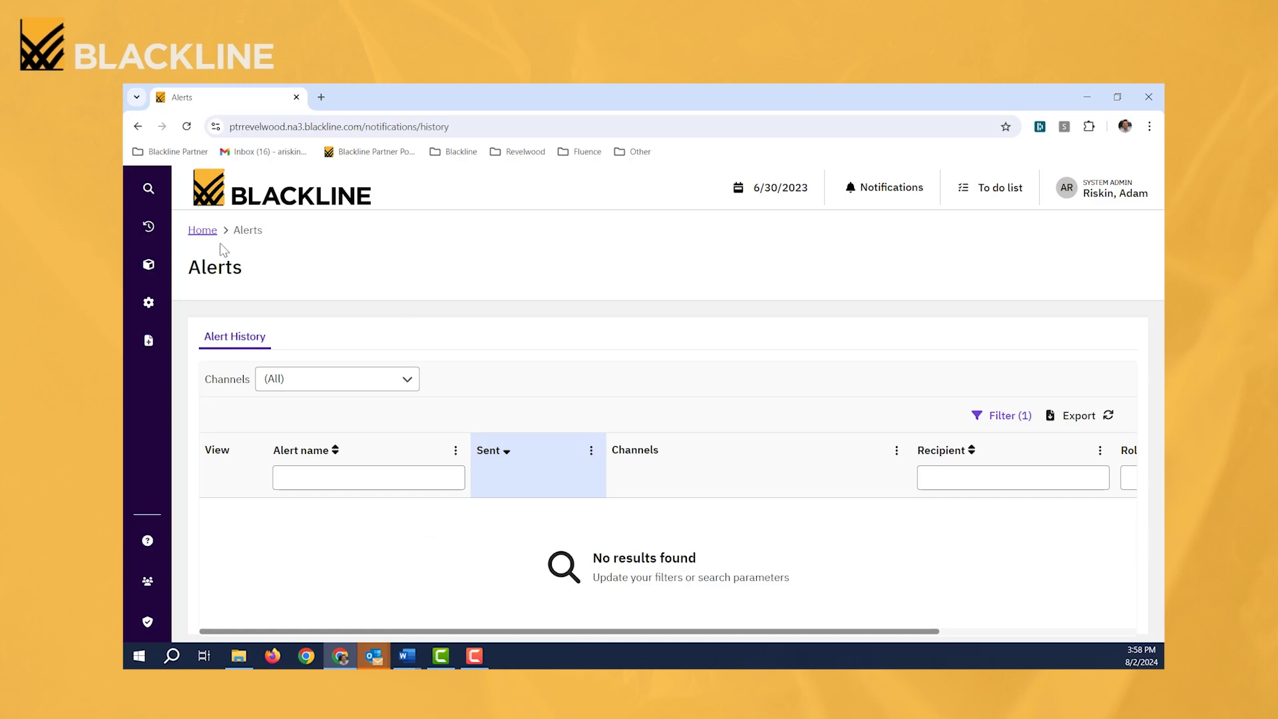
{"action": "left_click", "coordinate": [203, 230]}
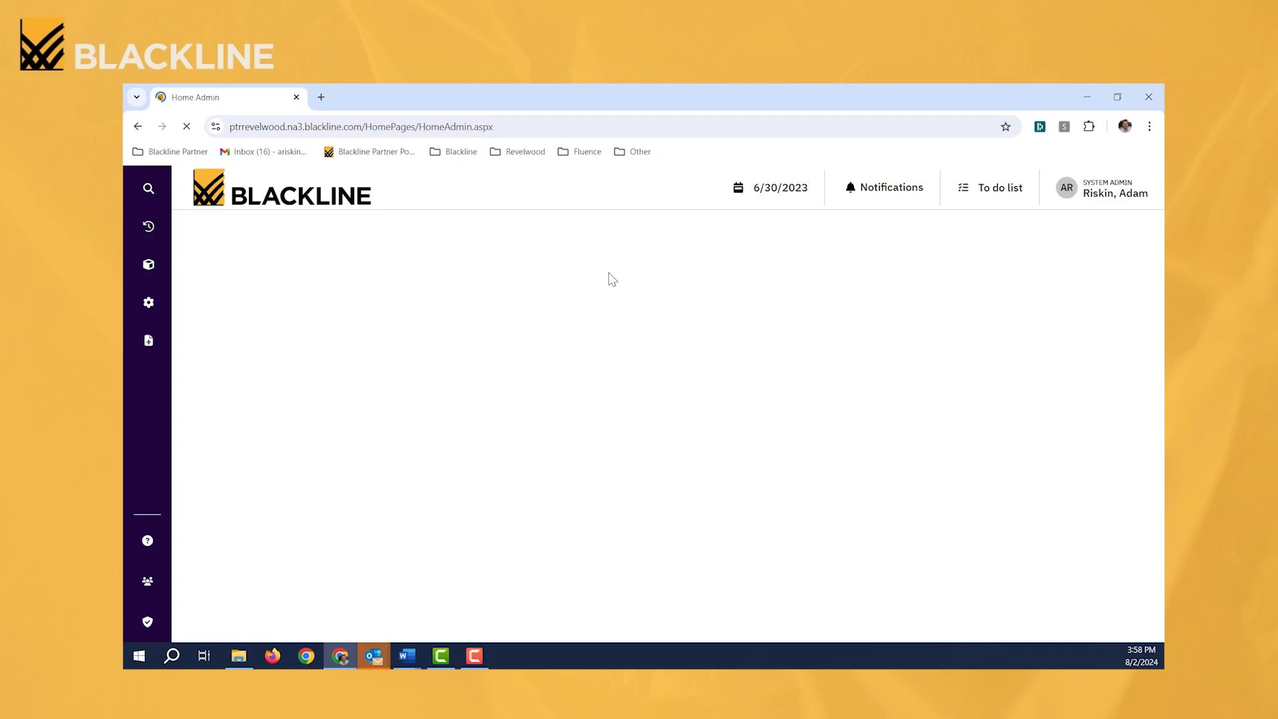